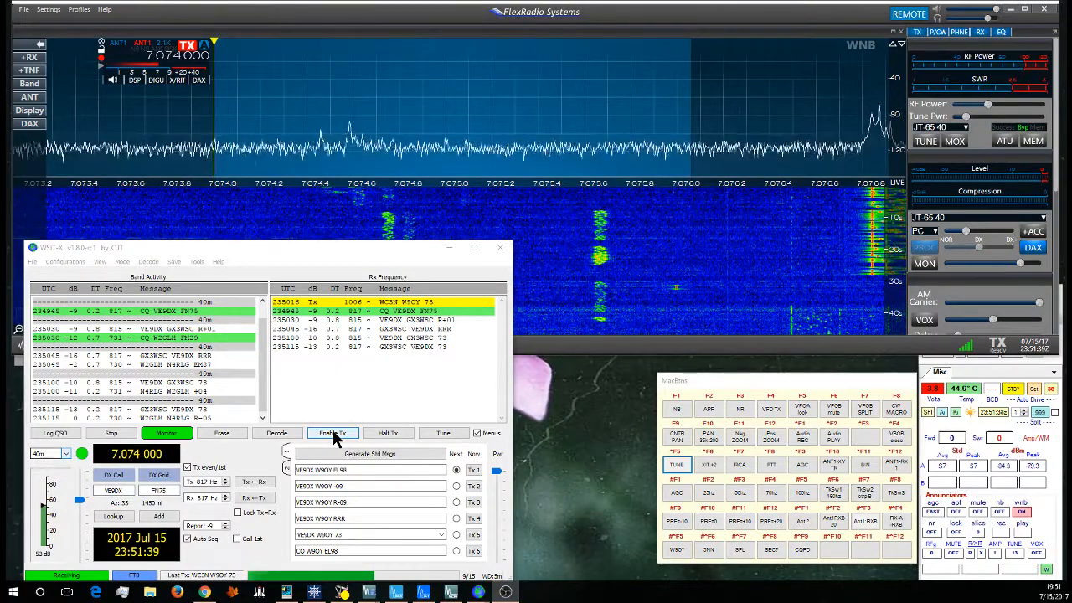
Enable transmission to answer the 40 m station calling CQ at 817 Hz, and log the completed FT8 contact
left_click(333, 435)
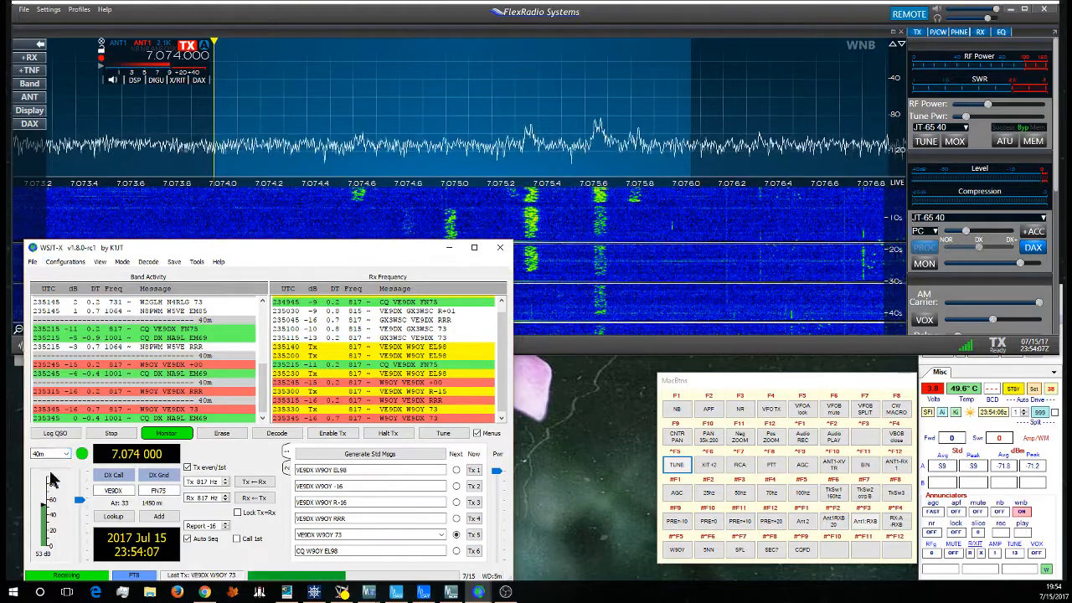
left_click(56, 433)
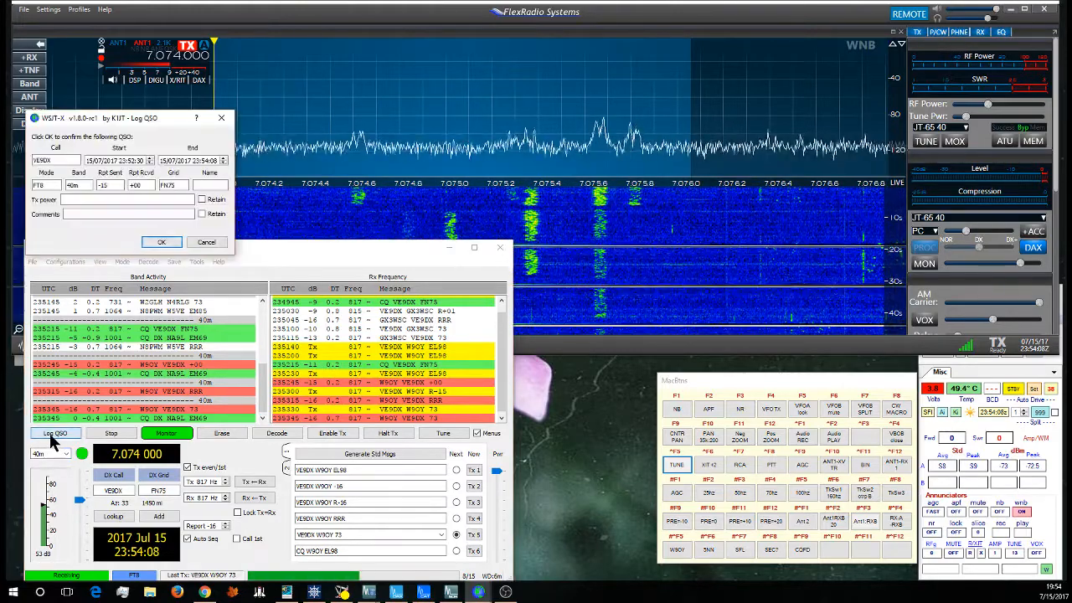
left_click(161, 242)
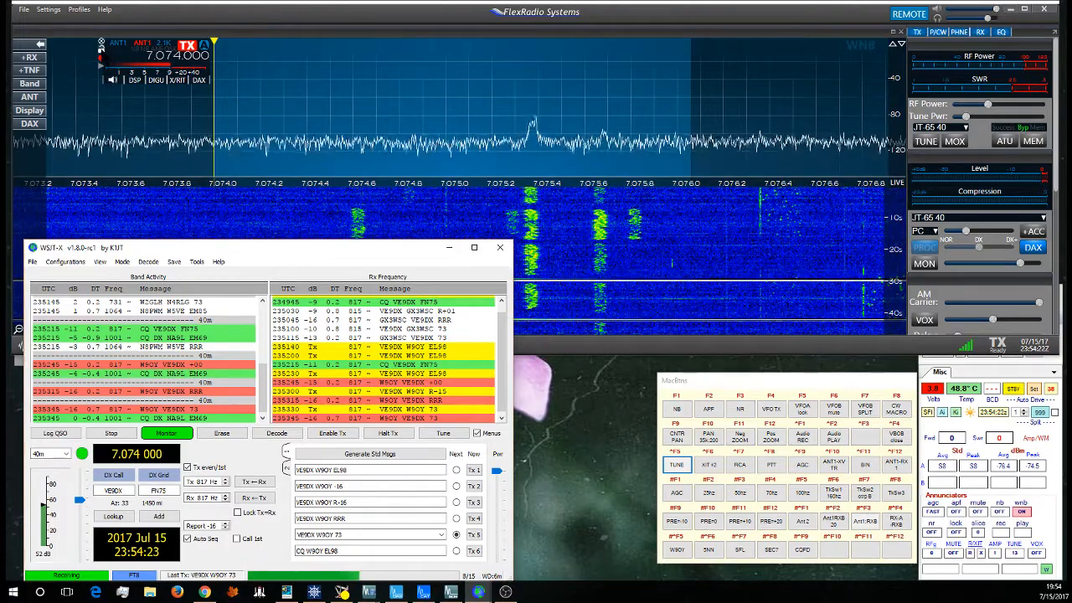
Mute the receive audio of slice A in SmartSDR and bring WSJT-X back to the front
left_click(112, 85)
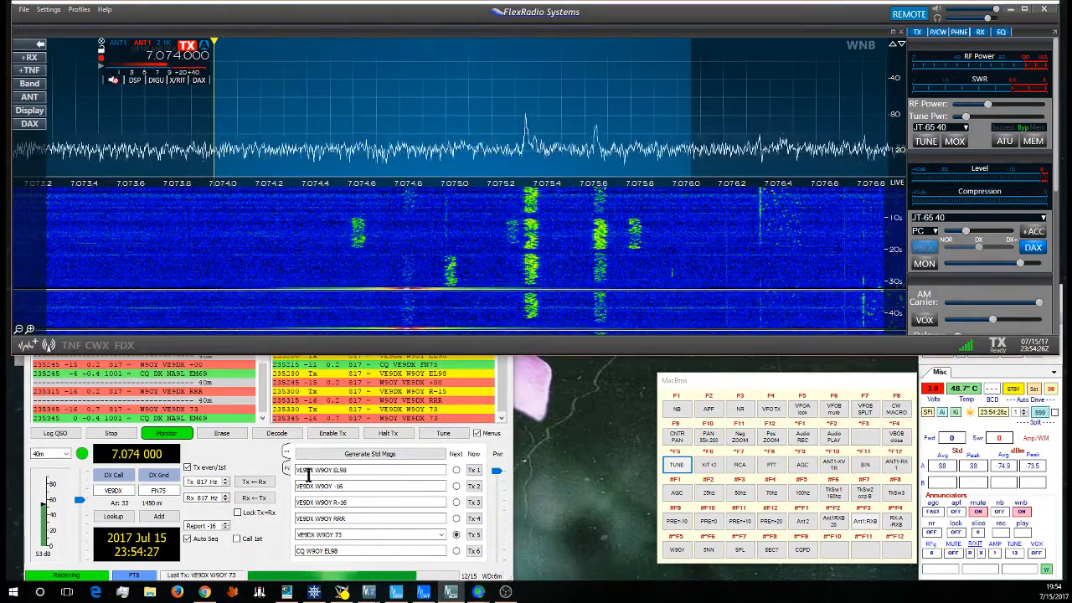
left_click(237, 451)
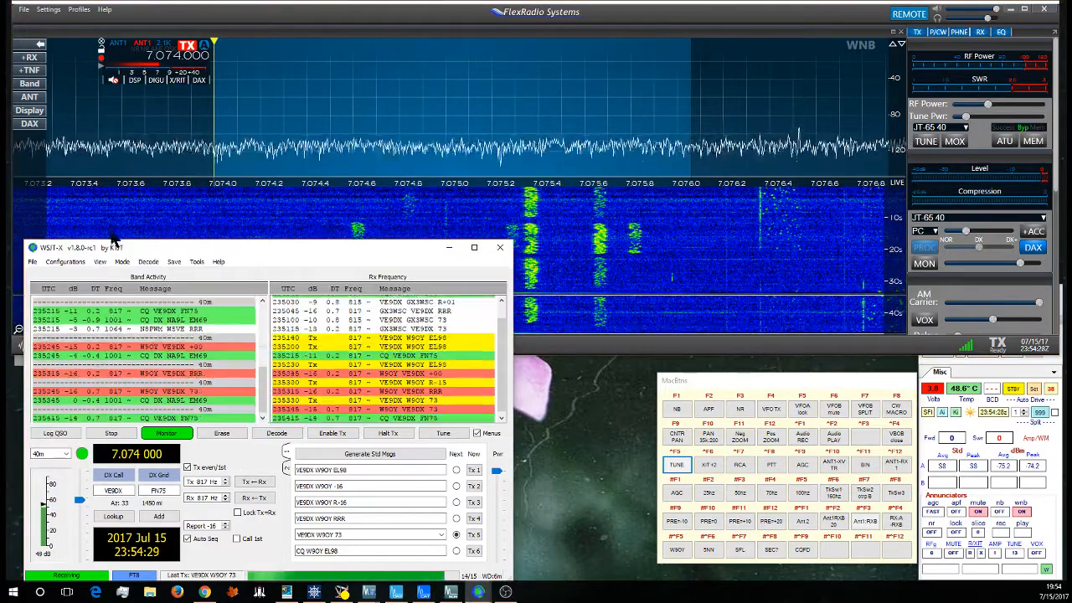
View the WSJT-X version information and dismiss it
left_click(217, 261)
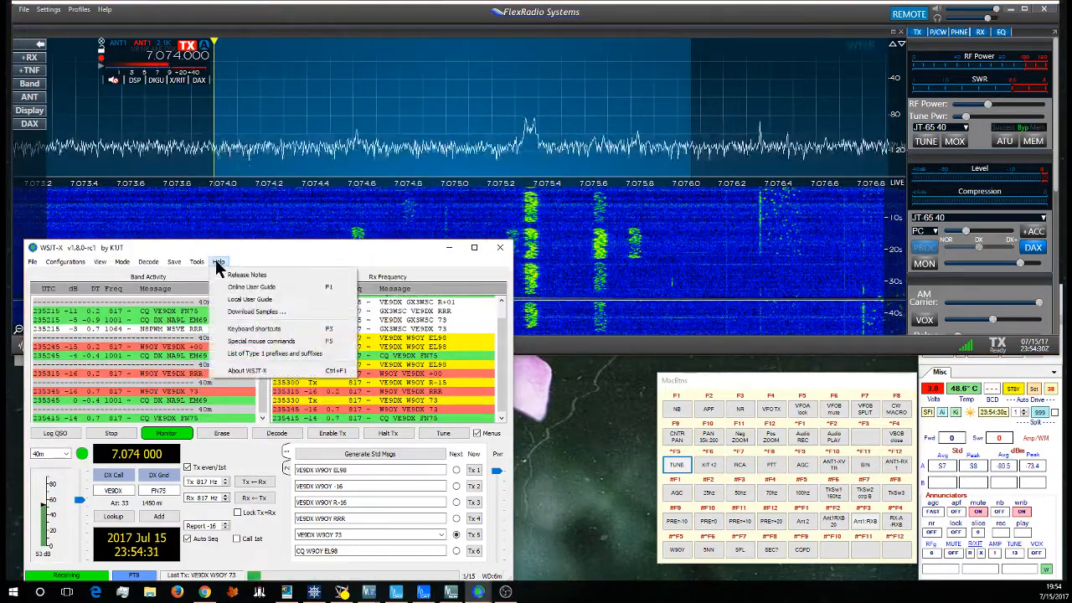
left_click(264, 371)
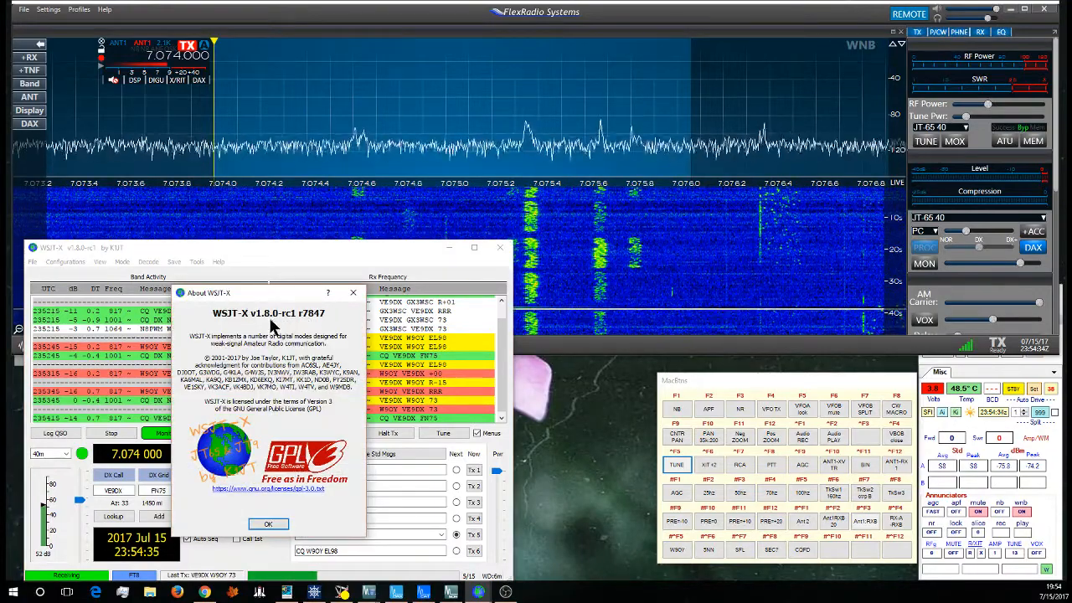
left_click(275, 521)
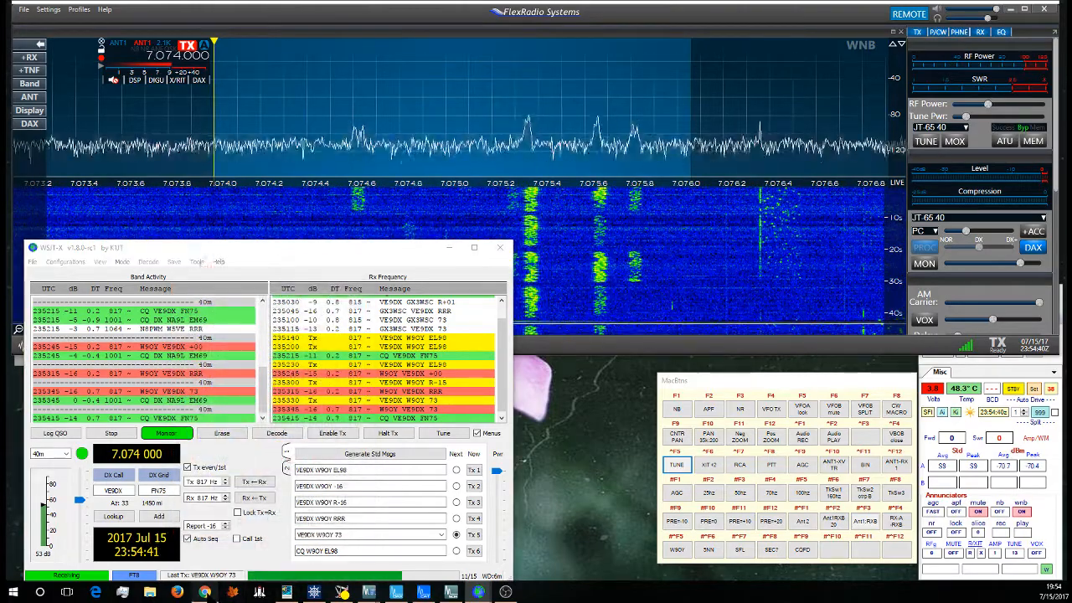
Switch to Chrome, examine the WSJT-X download page for the 1.8.0-rc1 candidate release packages, and minimize the browser
left_click(205, 592)
scroll(598, 109, "up", 7)
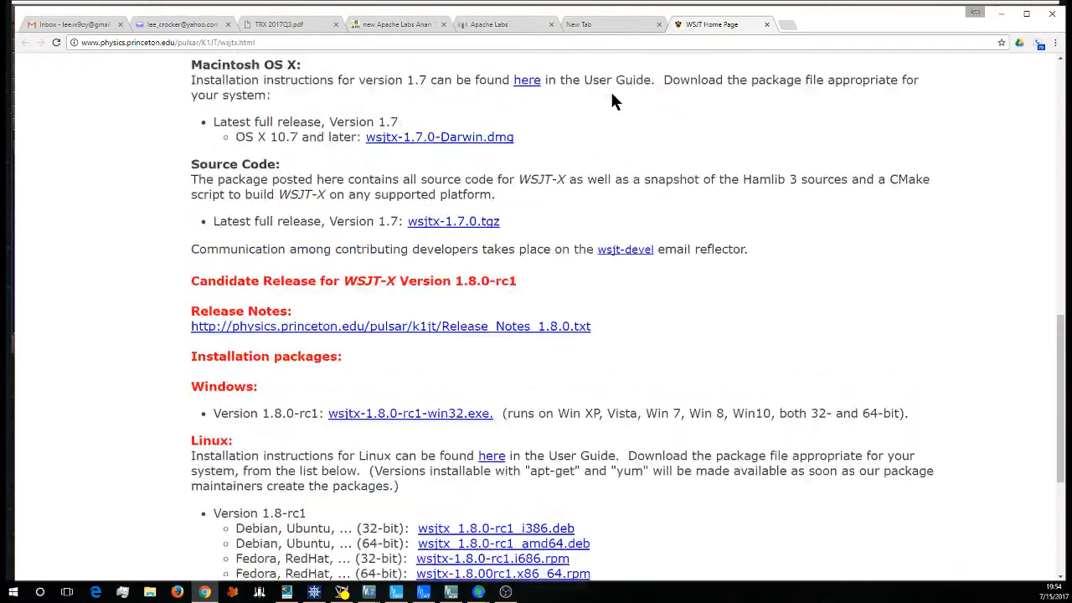
scroll(609, 95, "up", 4)
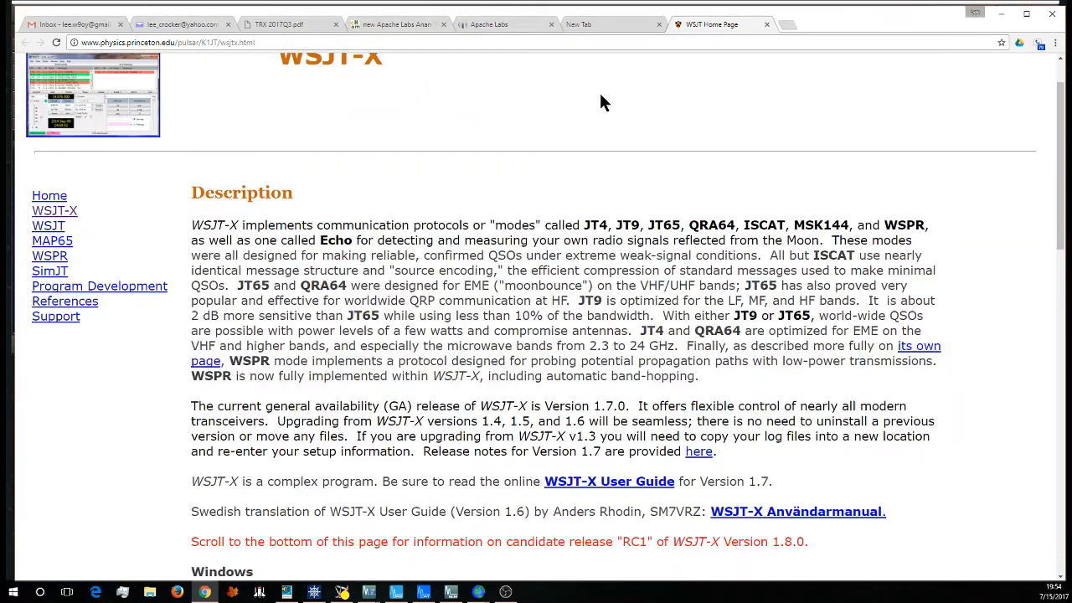
scroll(381, 200, "down", 3)
scroll(388, 197, "up", 2)
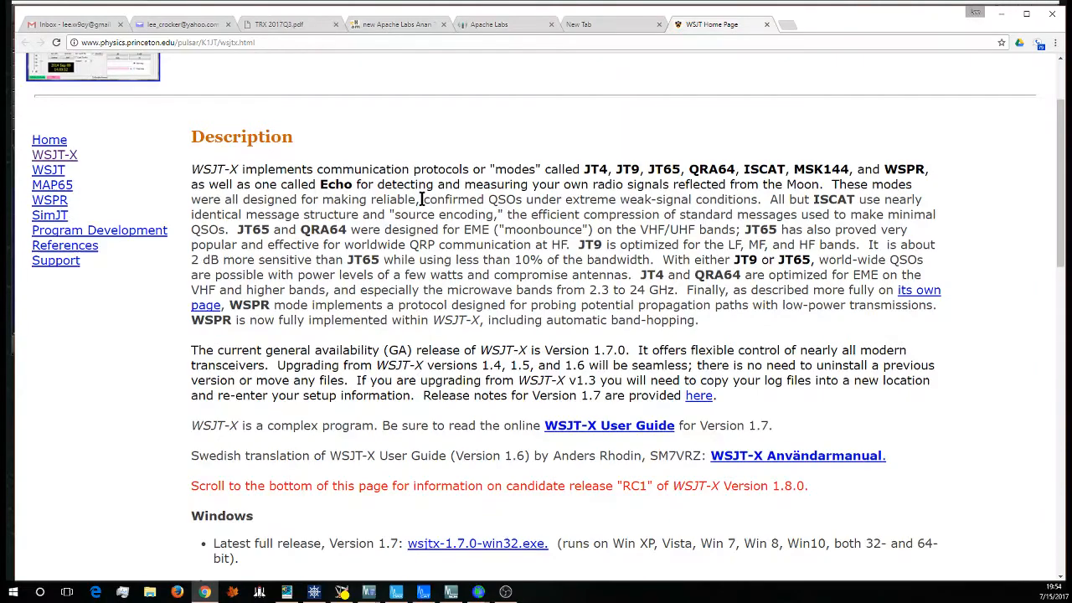
scroll(422, 200, "down", 5)
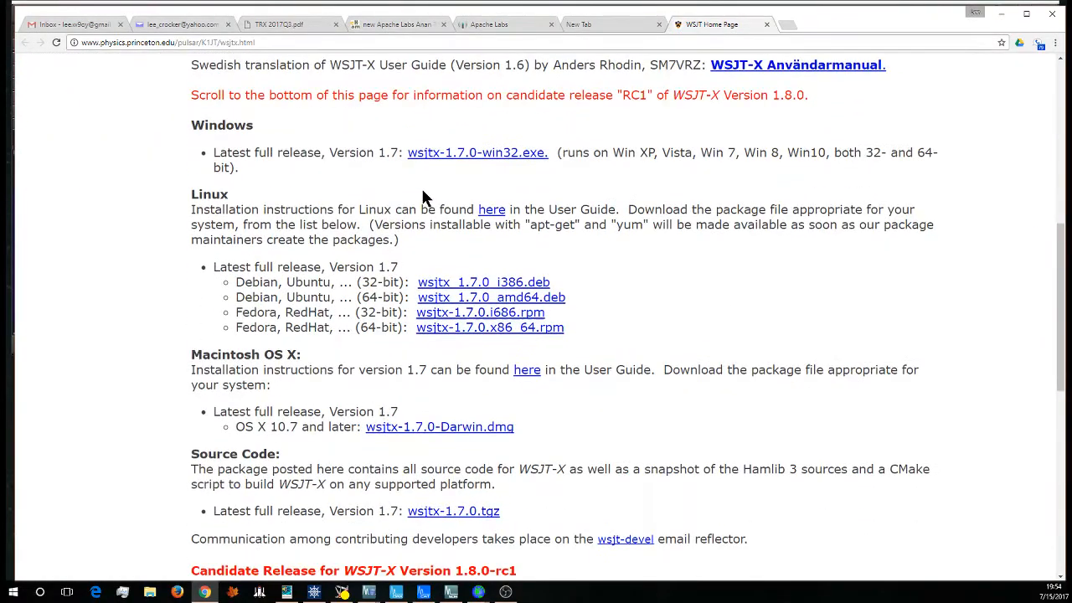
scroll(422, 199, "down", 5)
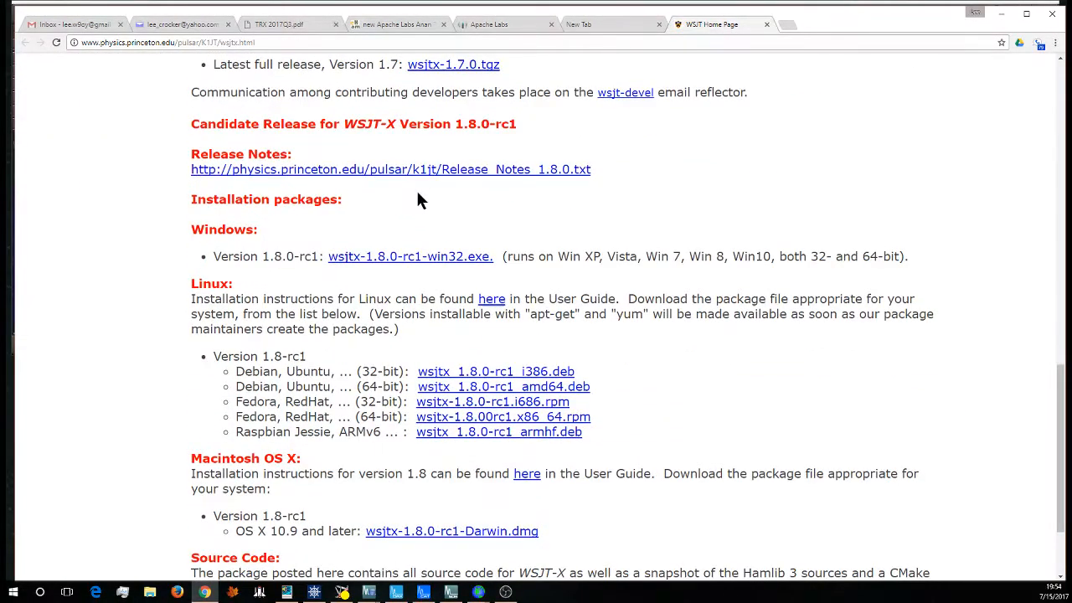
scroll(419, 200, "up", 1)
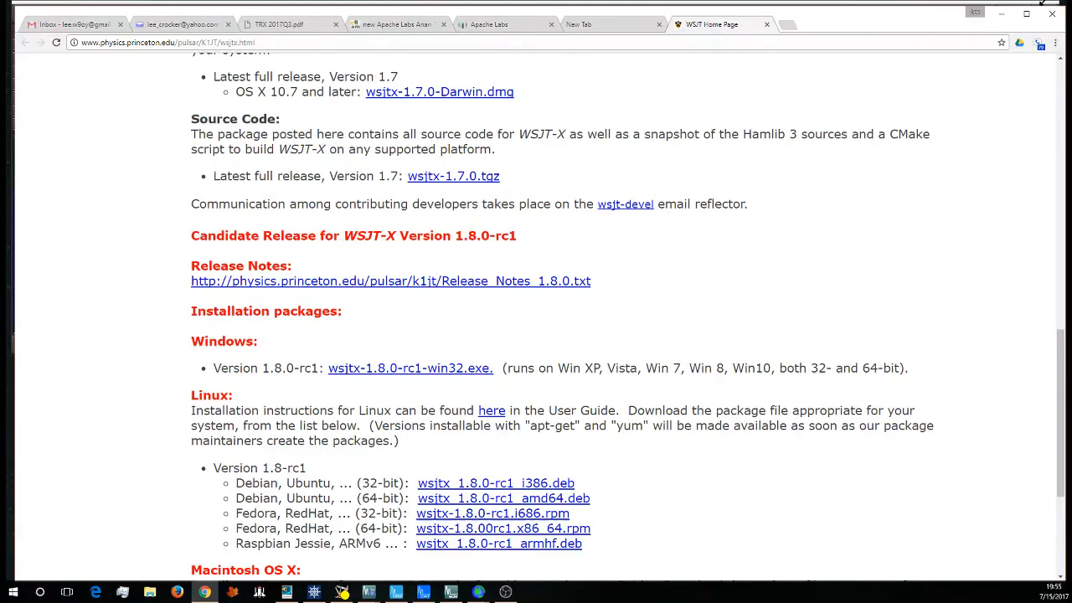
left_click(1003, 18)
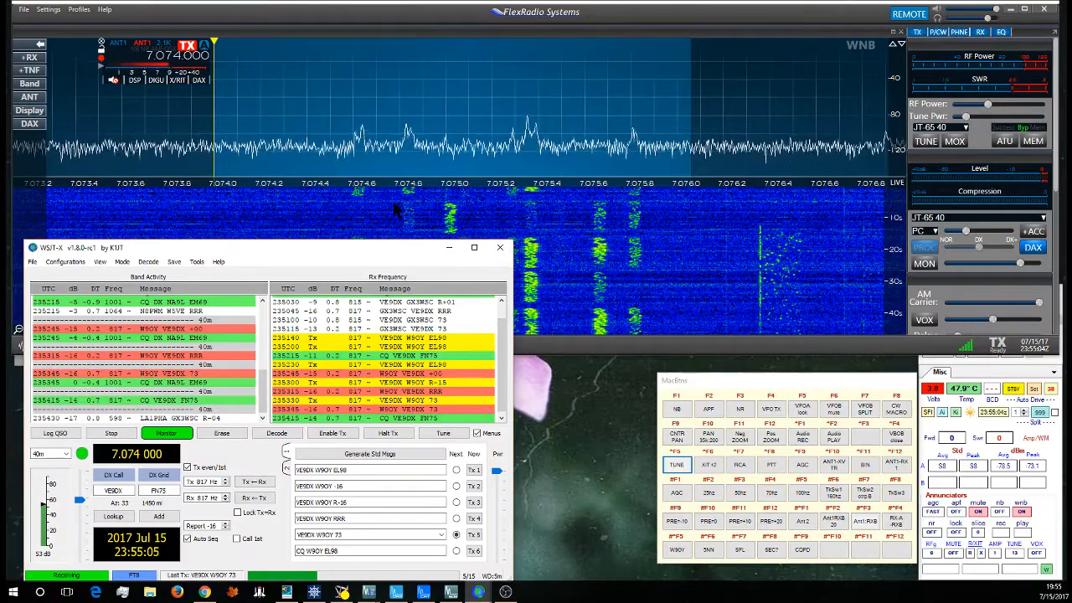
Open the WSJT-X settings and review the general station details, display and behavior options
left_click(33, 261)
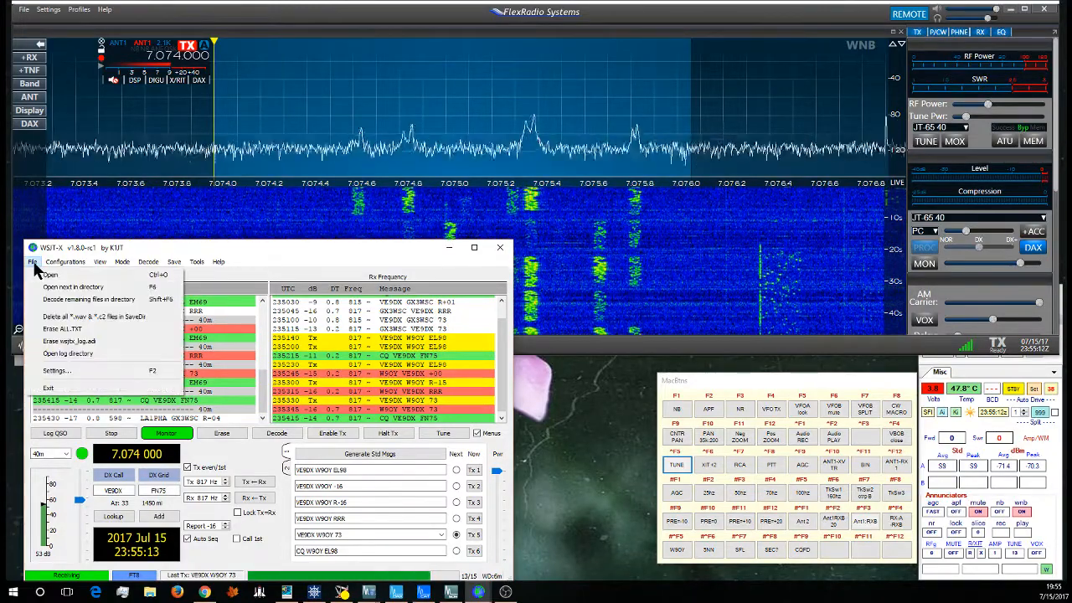
left_click(74, 369)
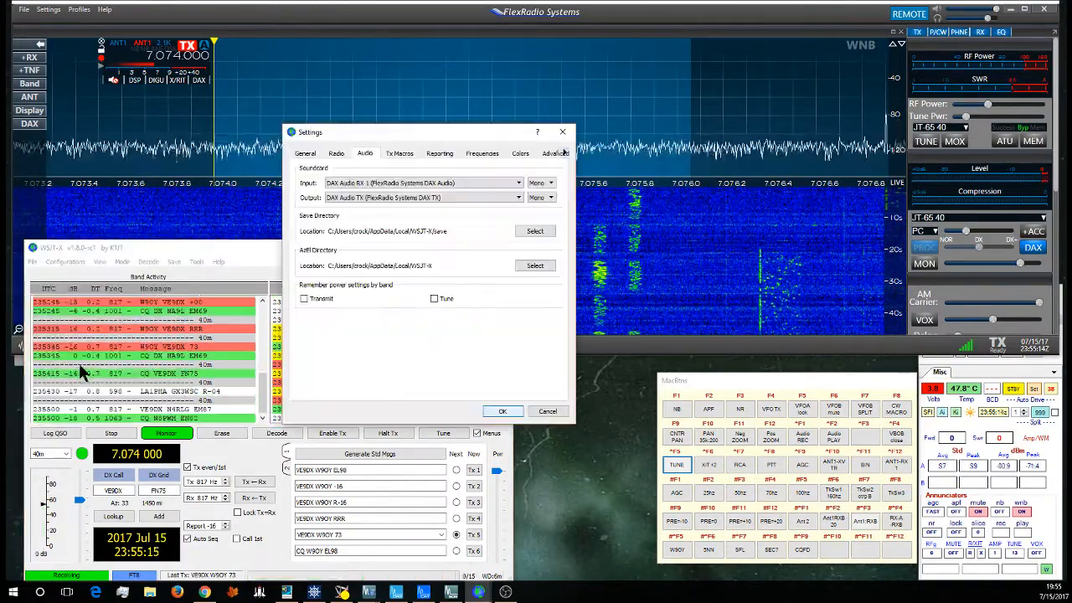
left_click(306, 154)
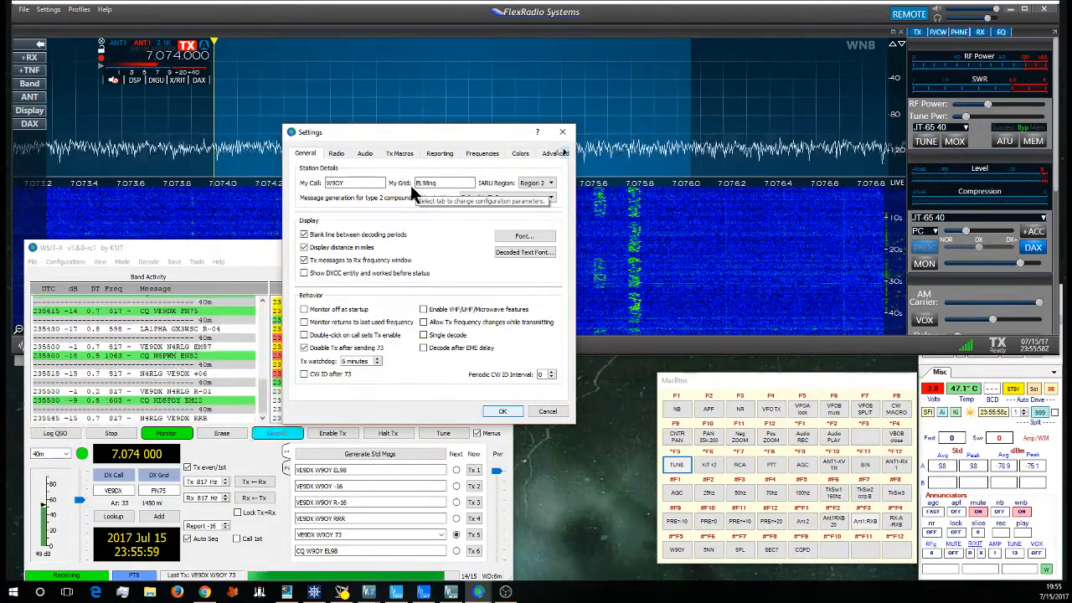
Review the radio's CAT control and PTT settings, and compare the serial port with the ports in SmartSDR CAT
left_click(336, 155)
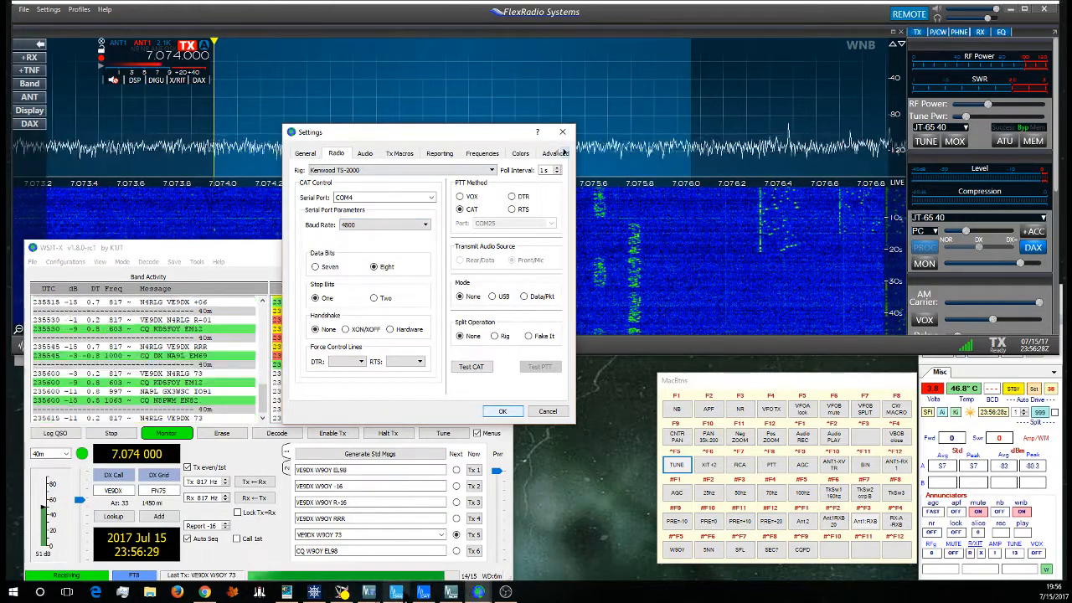
left_click(423, 592)
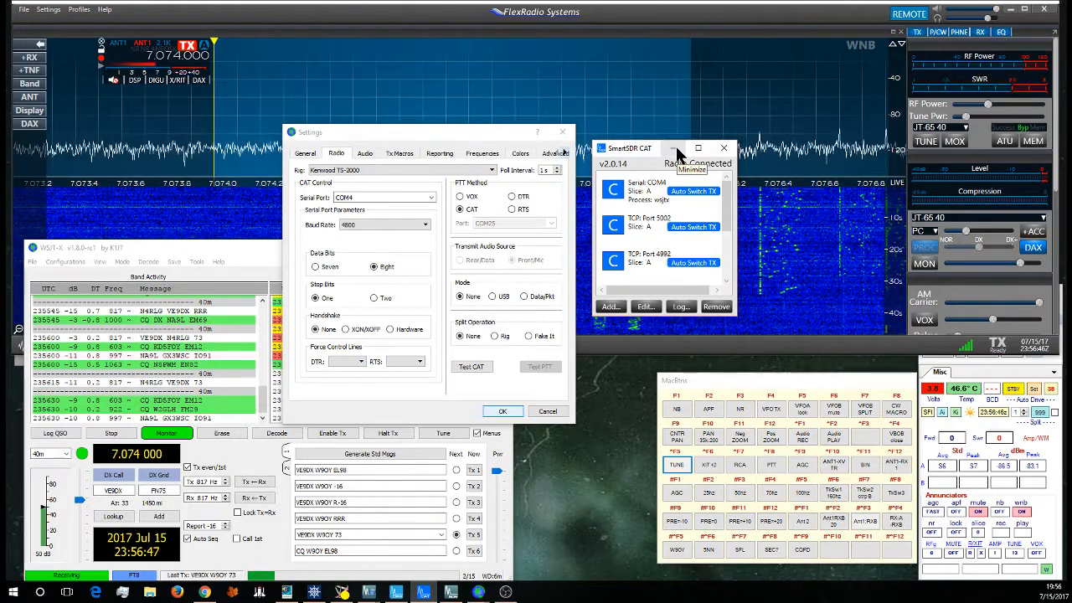
left_click(676, 151)
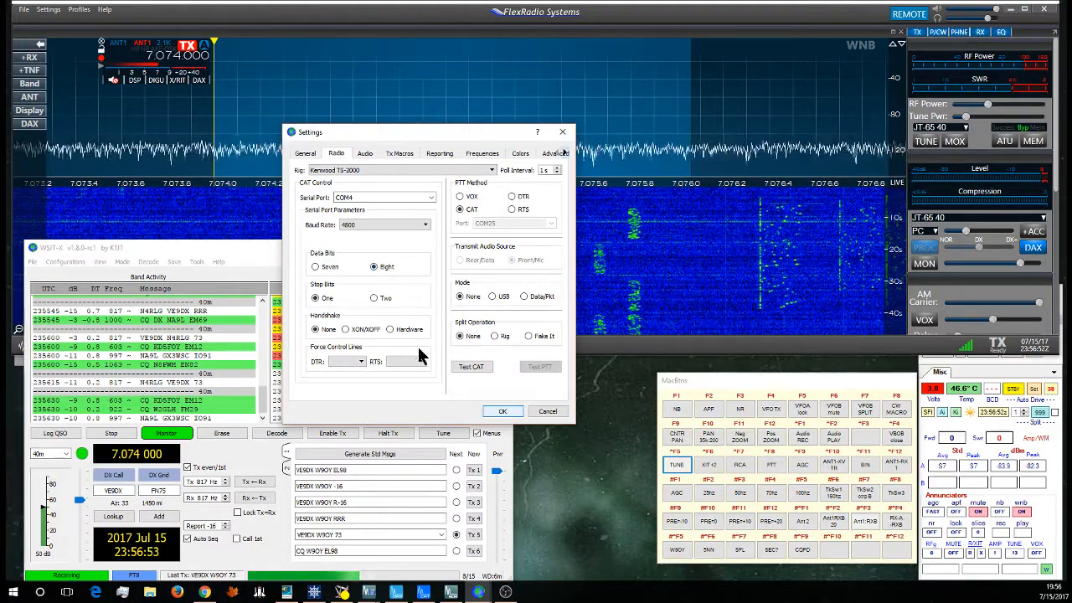
Review the soundcard input and output settings, the DAX Control Panel streams, and the DAX channel assigned to slice A
left_click(366, 156)
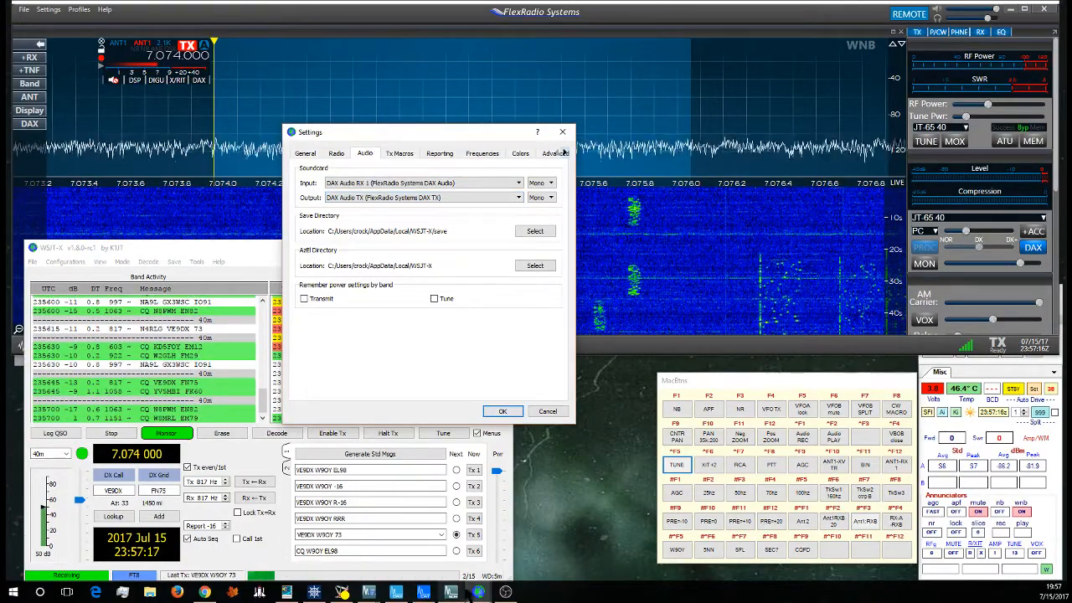
left_click(397, 592)
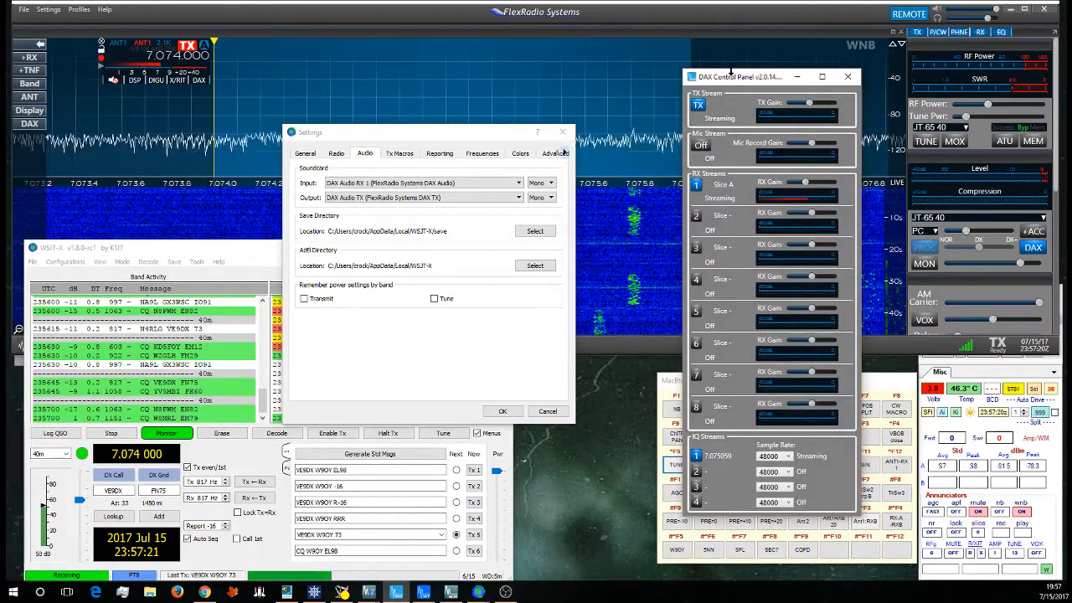
mouse_move(720, 172)
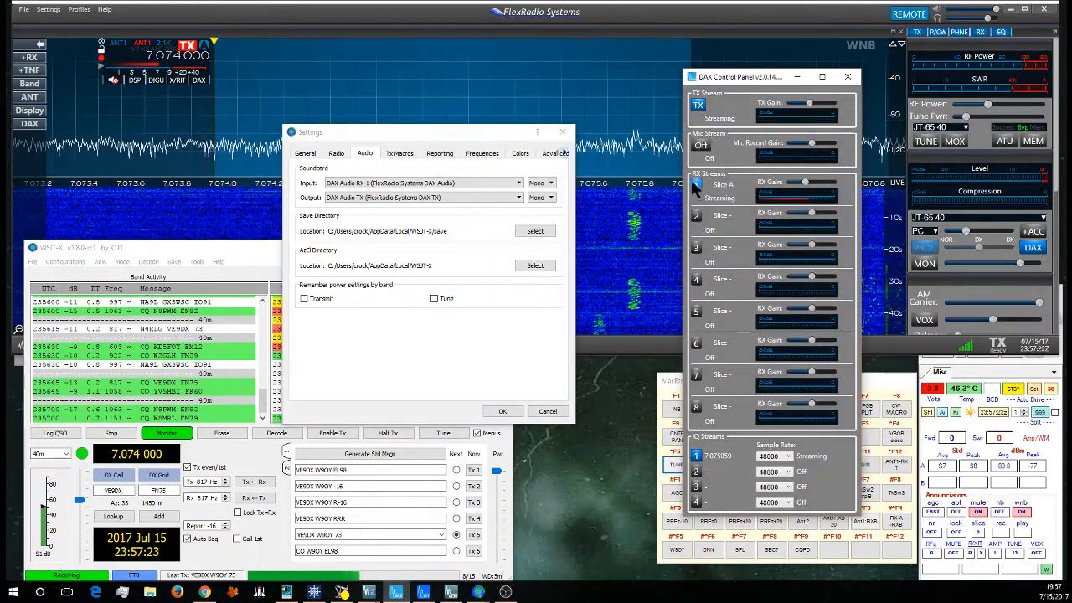
mouse_move(697, 186)
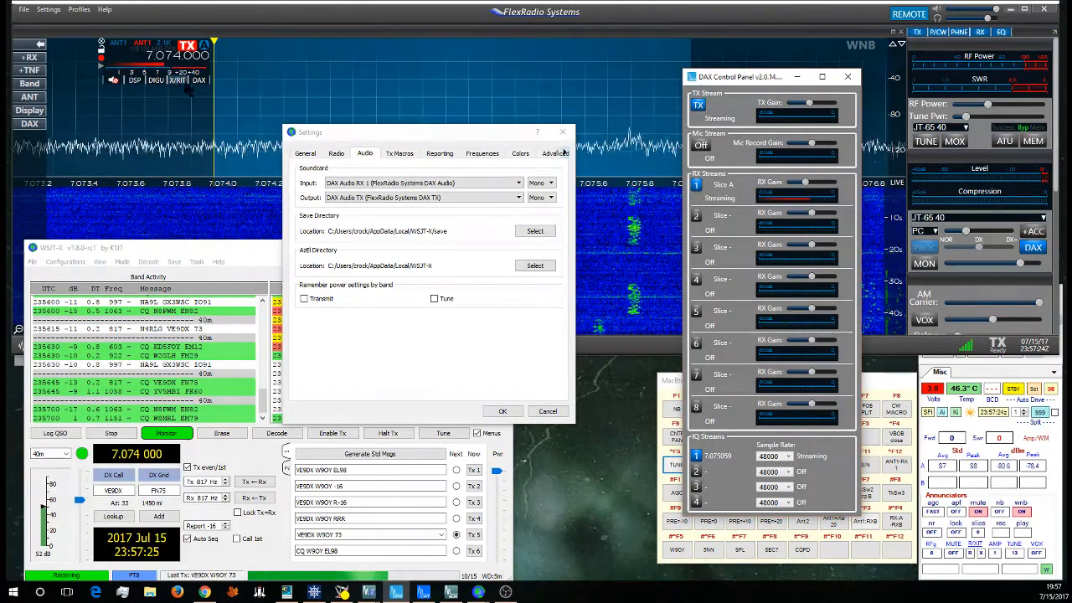
left_click(199, 80)
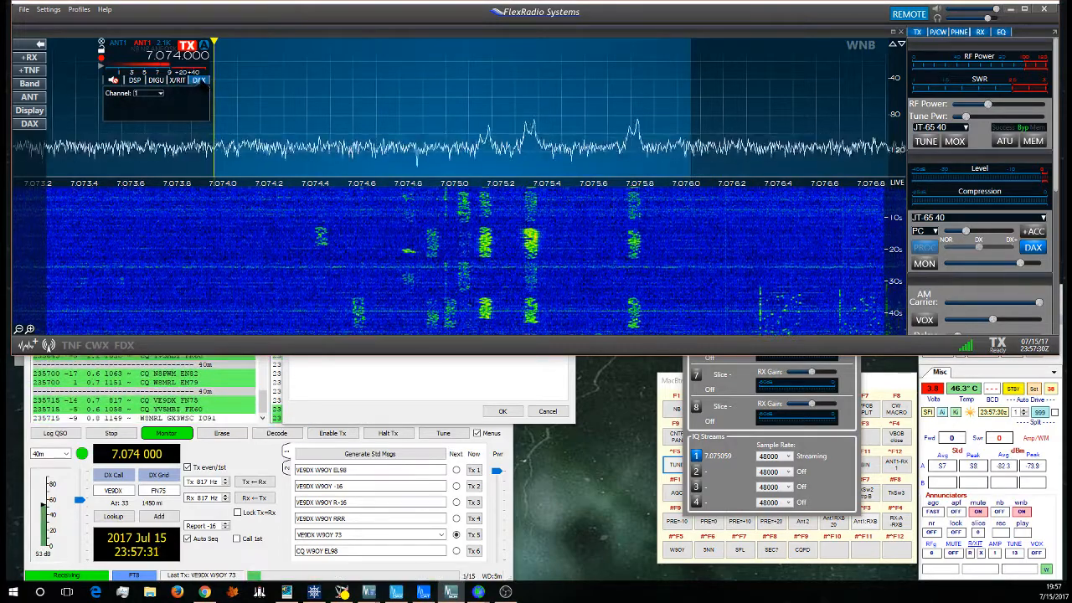
left_click(199, 81)
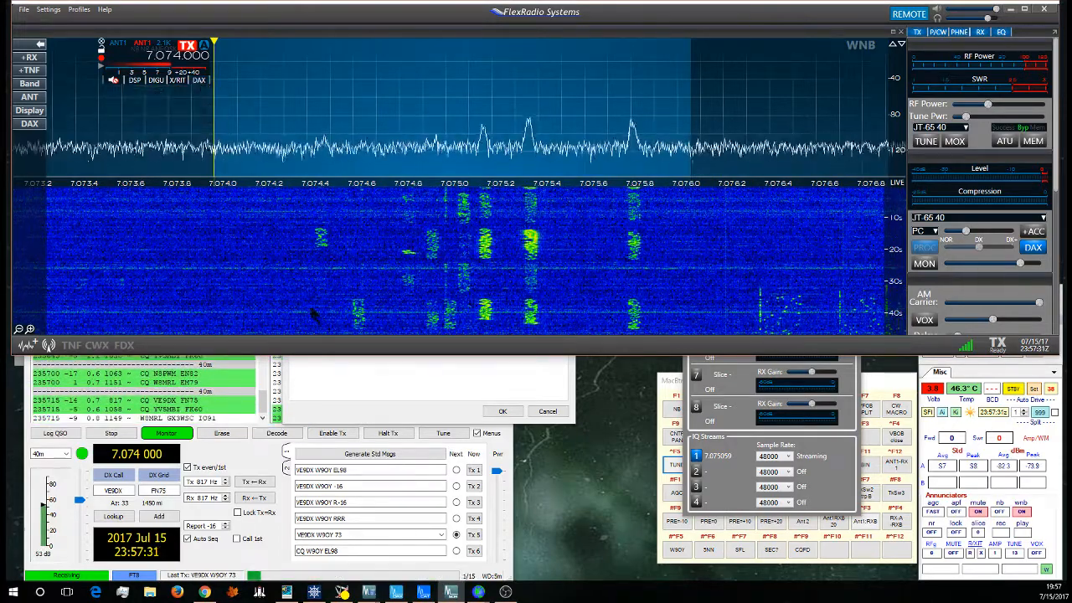
Recheck the audio settings against the DAX stream gains, minimize the DAX Control Panel, and close the WSJT-X settings
left_click(406, 404)
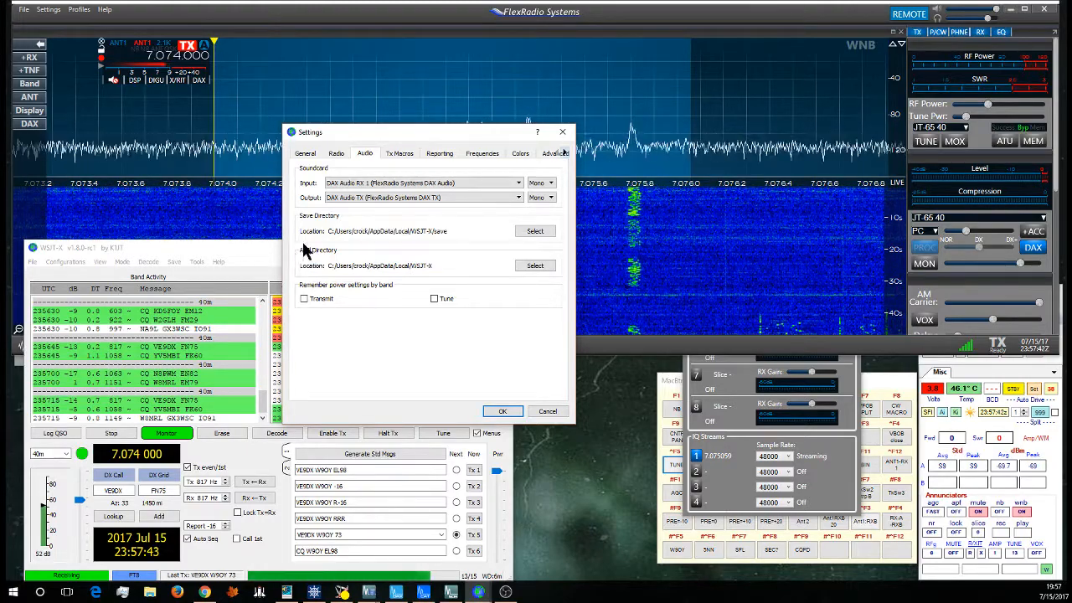
left_click(737, 474)
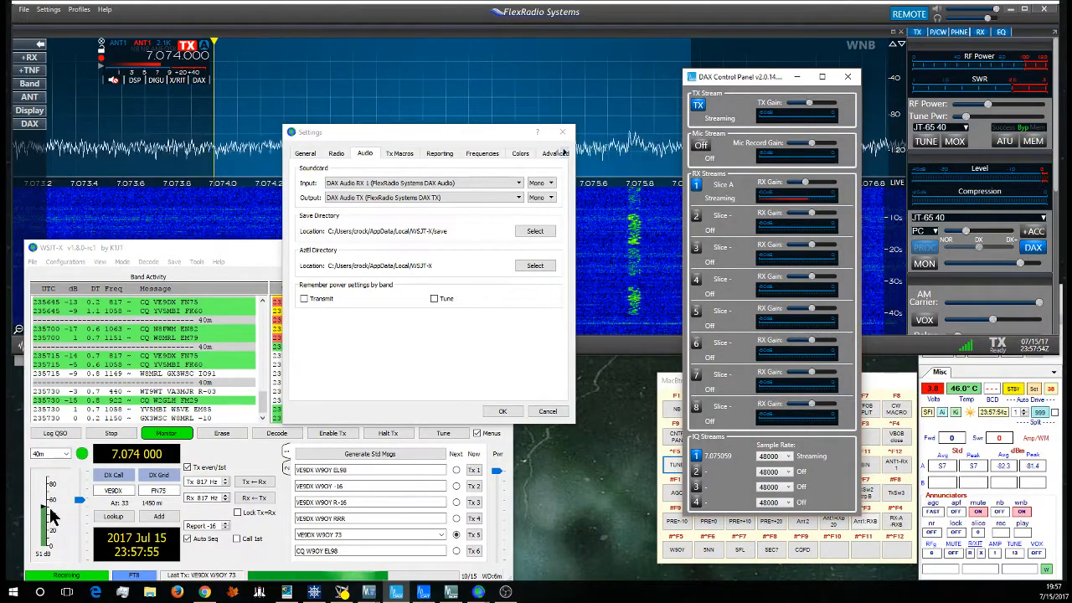
left_click(810, 101)
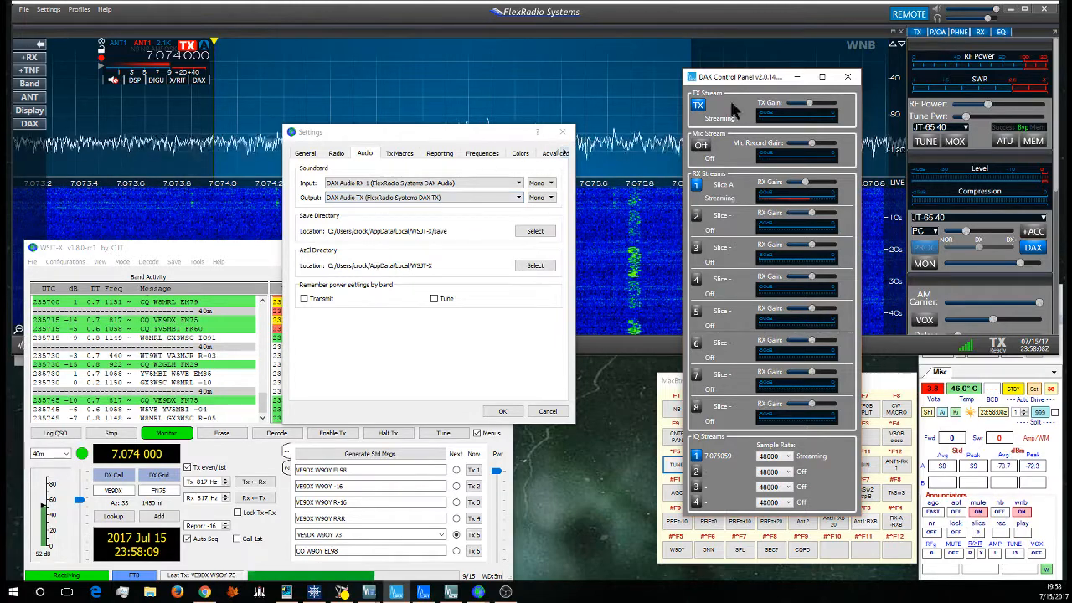
left_click(798, 77)
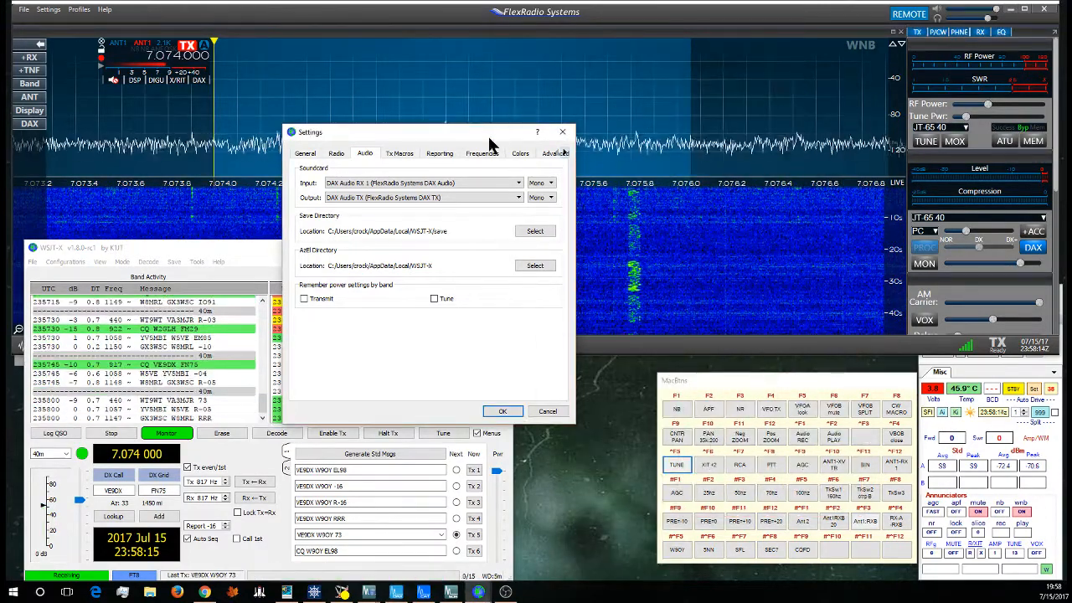
left_click(564, 132)
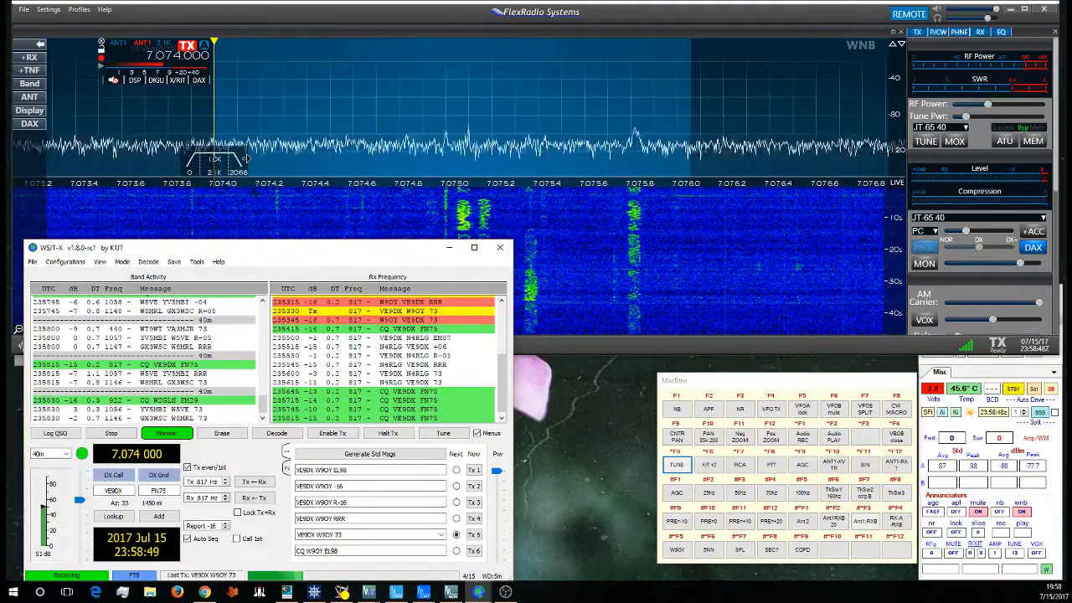
Change the operating band to 20 m at 14.074 MHz and shift the panadapter to show the frequencies above it
left_click(61, 453)
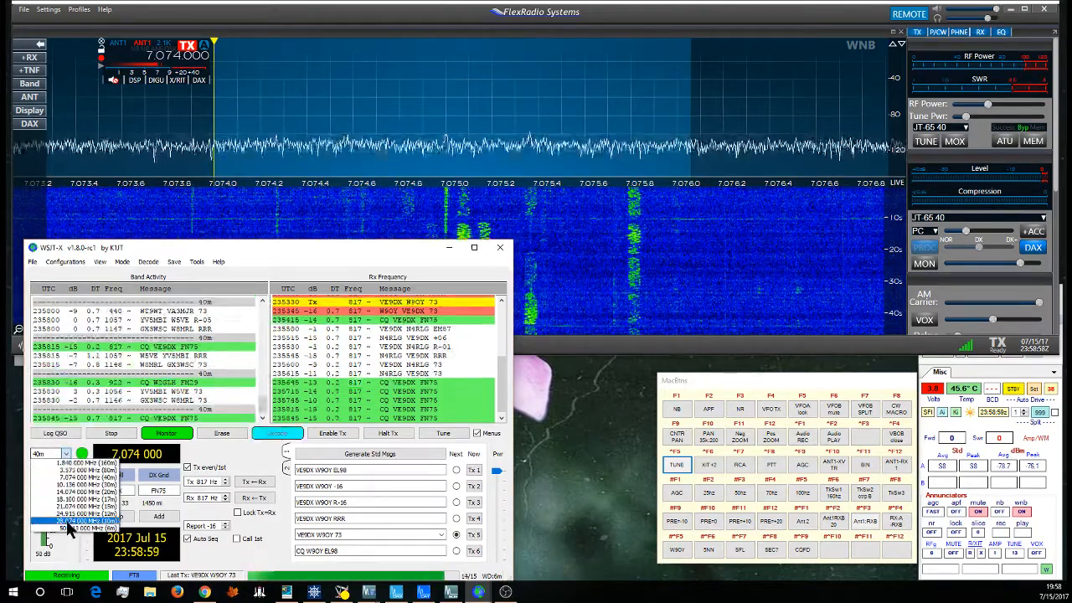
left_click(74, 492)
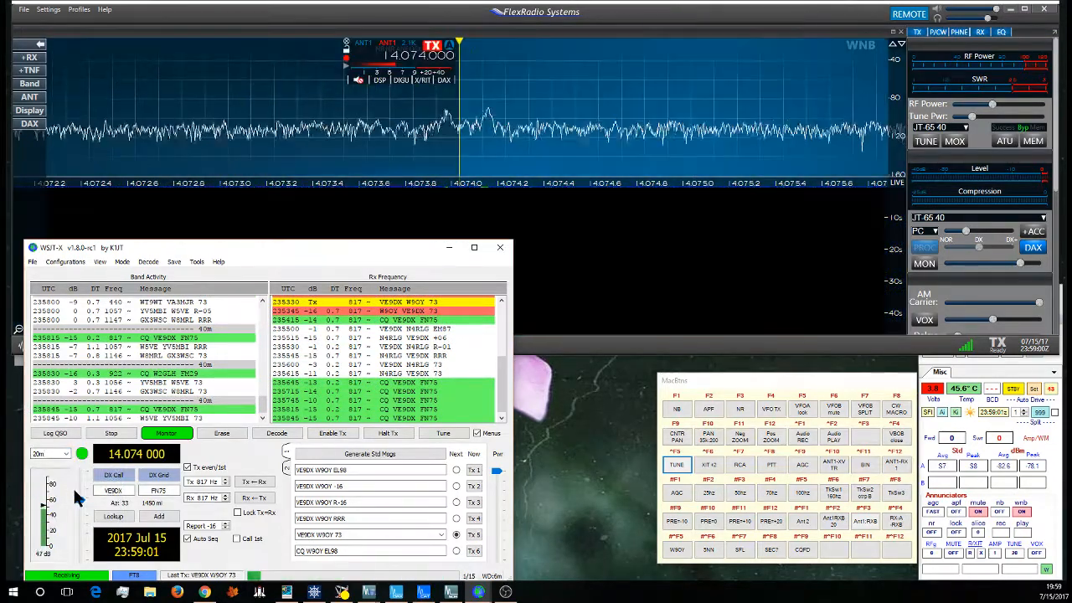
left_click_drag(297, 120, 91, 132)
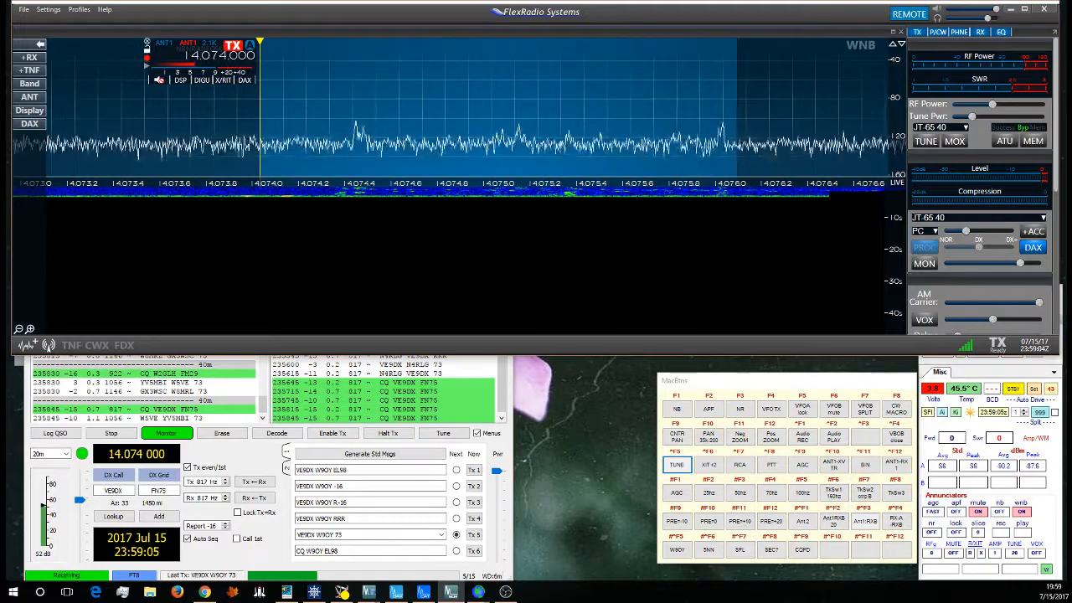